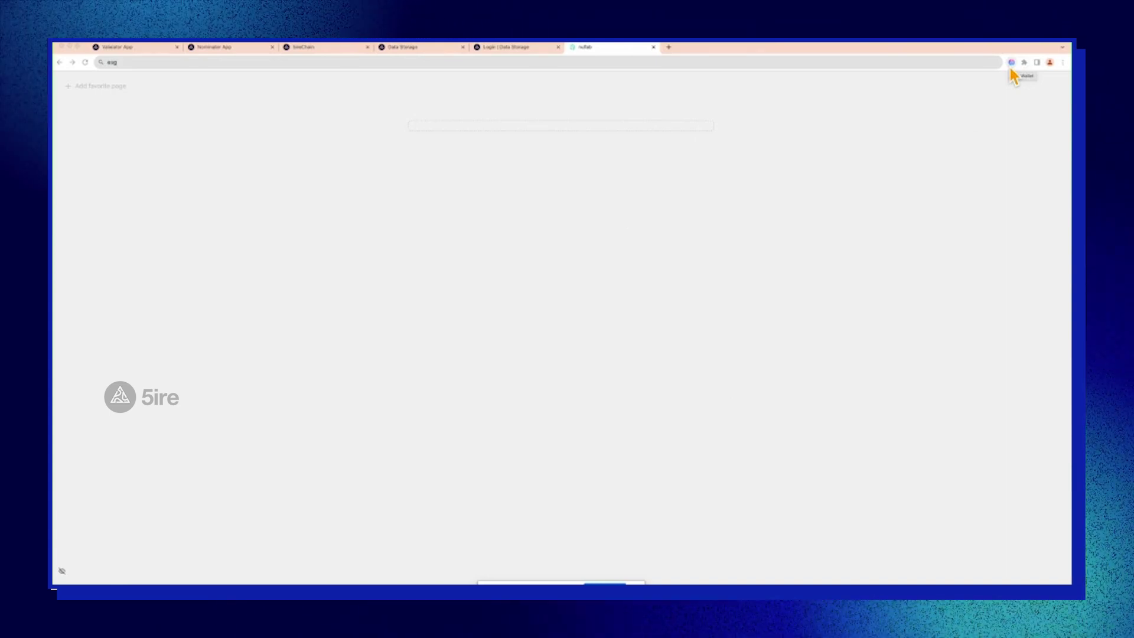
pyautogui.click(1011, 64)
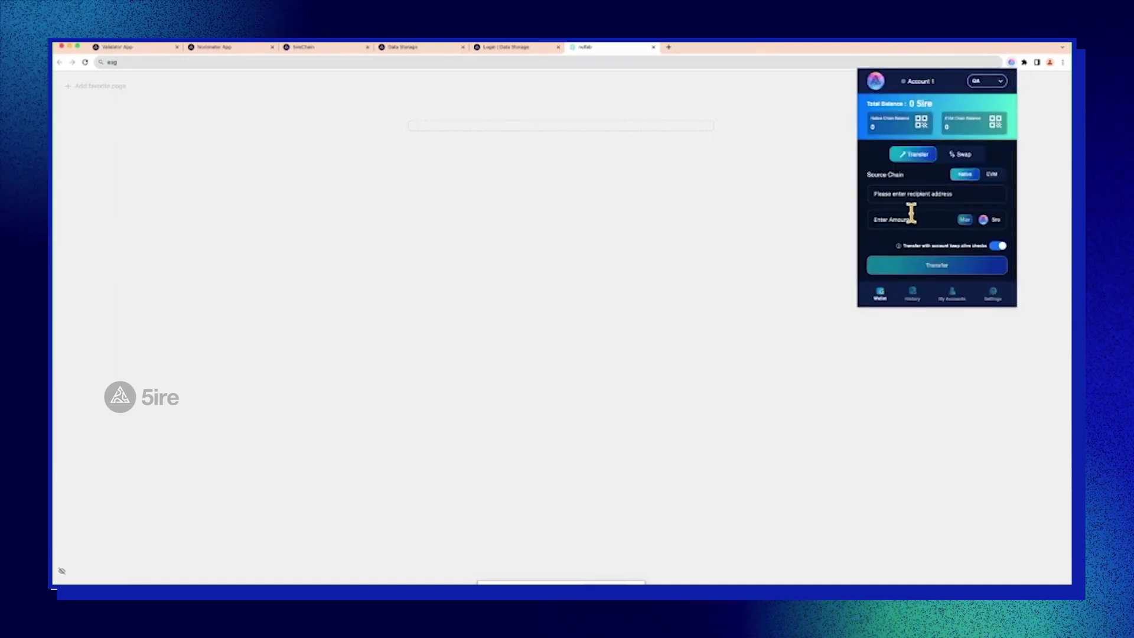
pyautogui.click(984, 81)
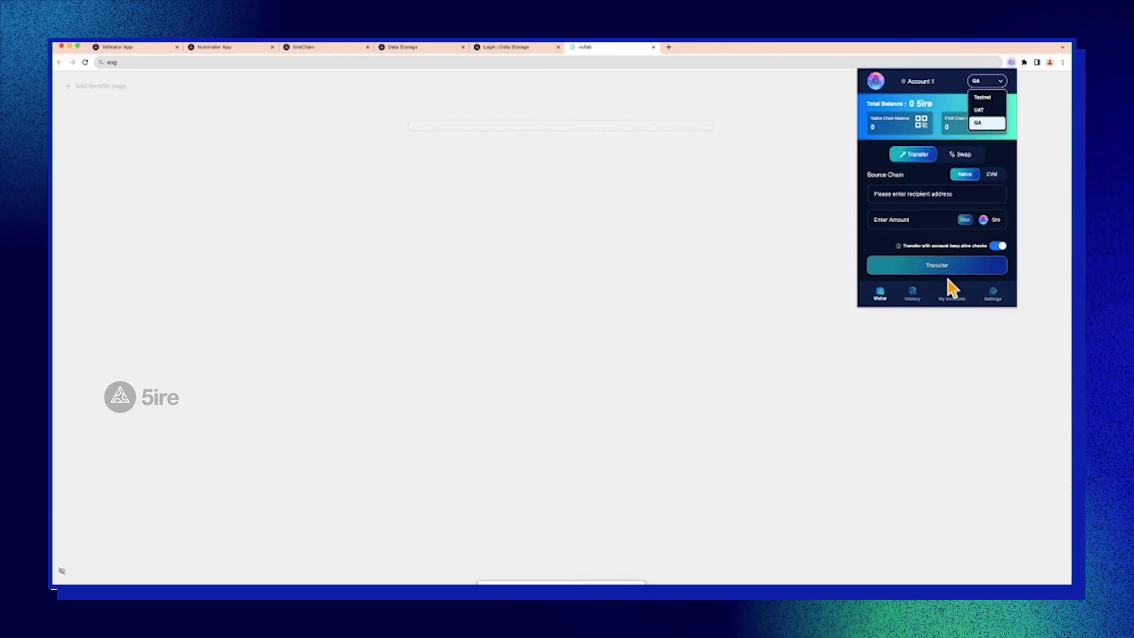
pyautogui.click(888, 248)
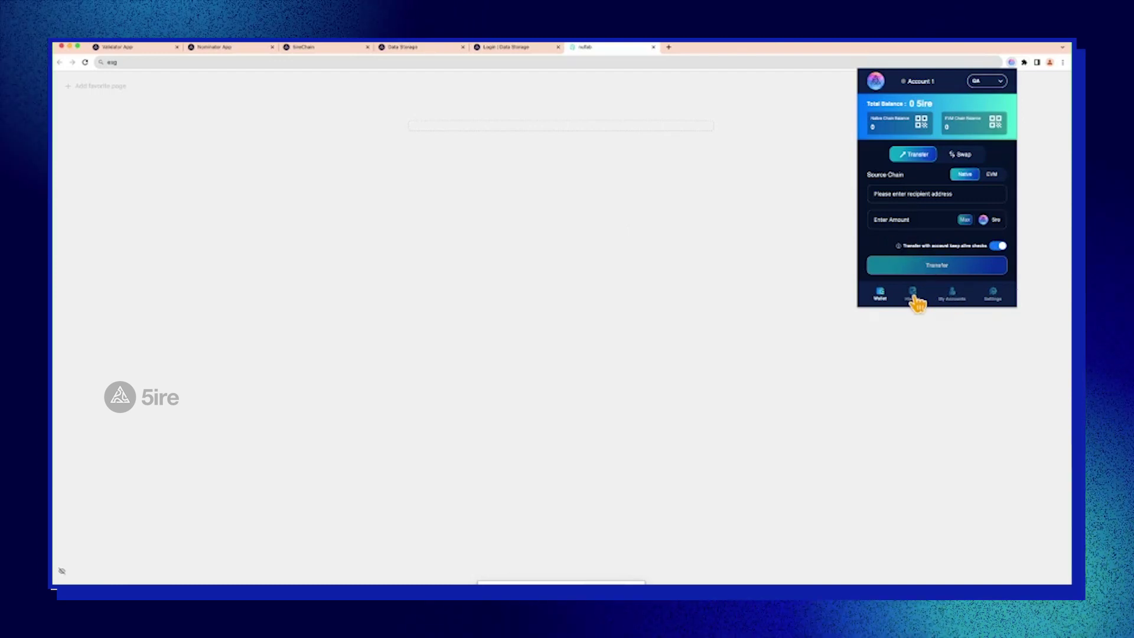
# - Copy Account 1's native chain address from its QR code popup
pyautogui.click(923, 122)
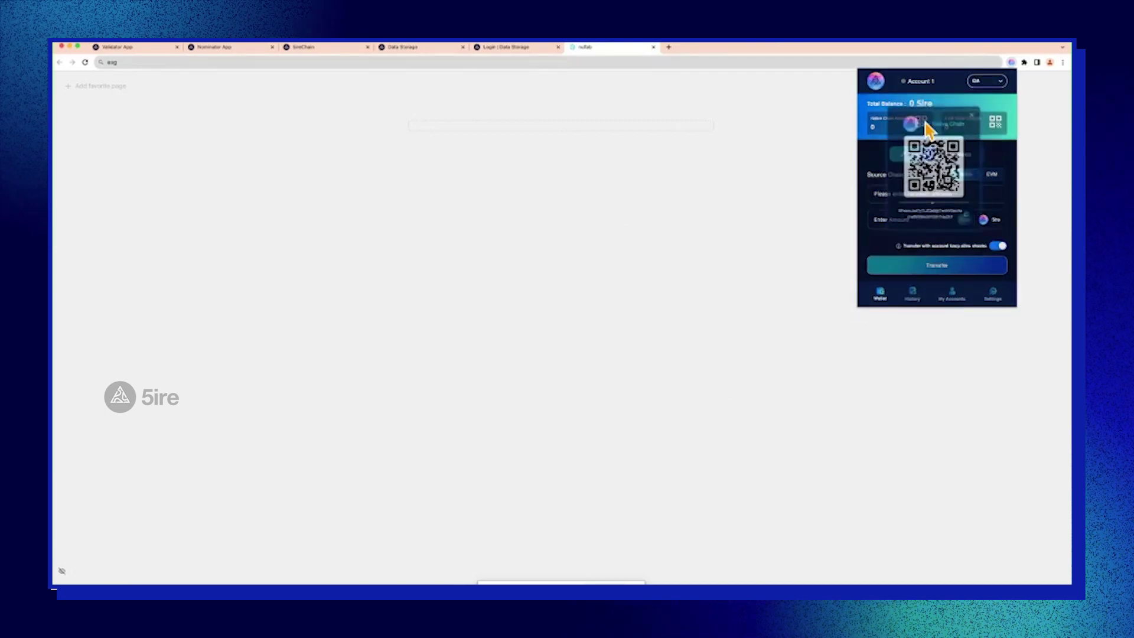
pyautogui.click(982, 255)
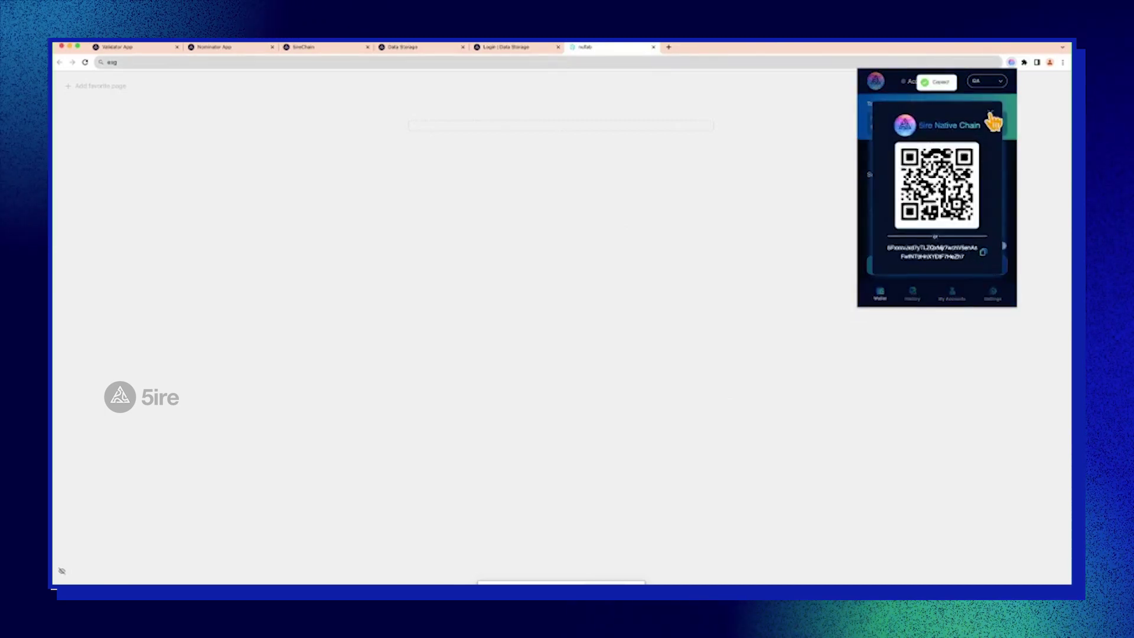
pyautogui.click(991, 113)
# - Switch to Account 2 and fill a transfer of 10 5ire to Account 1's pasted address
pyautogui.click(913, 296)
pyautogui.click(950, 294)
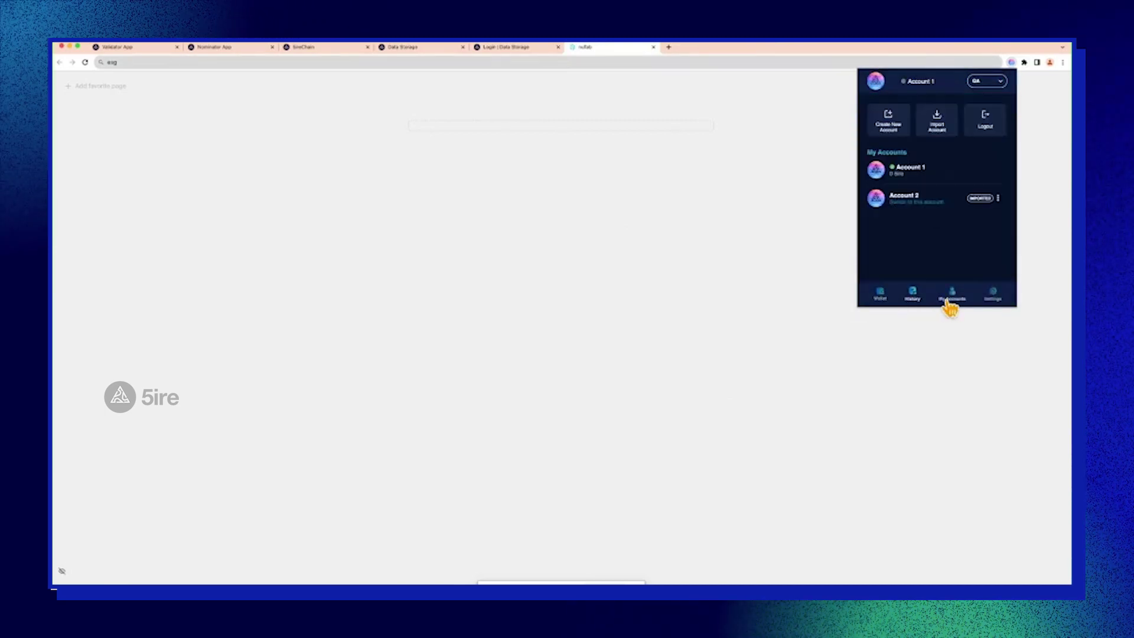
pyautogui.click(917, 203)
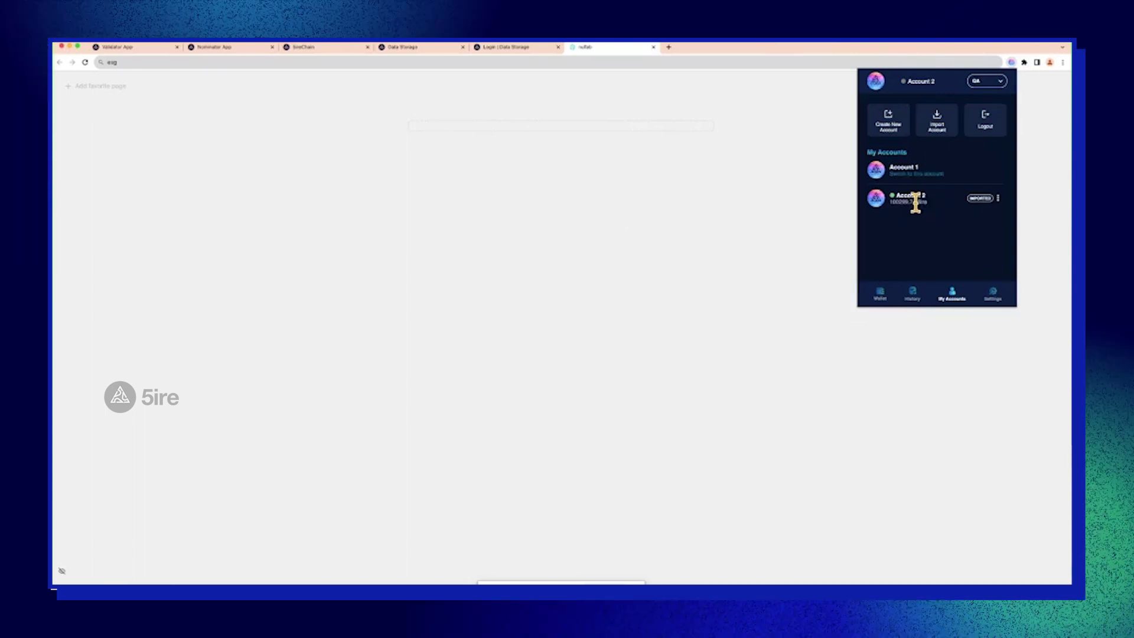
pyautogui.click(880, 294)
pyautogui.click(899, 195)
pyautogui.hotkey('ctrl', 'v')
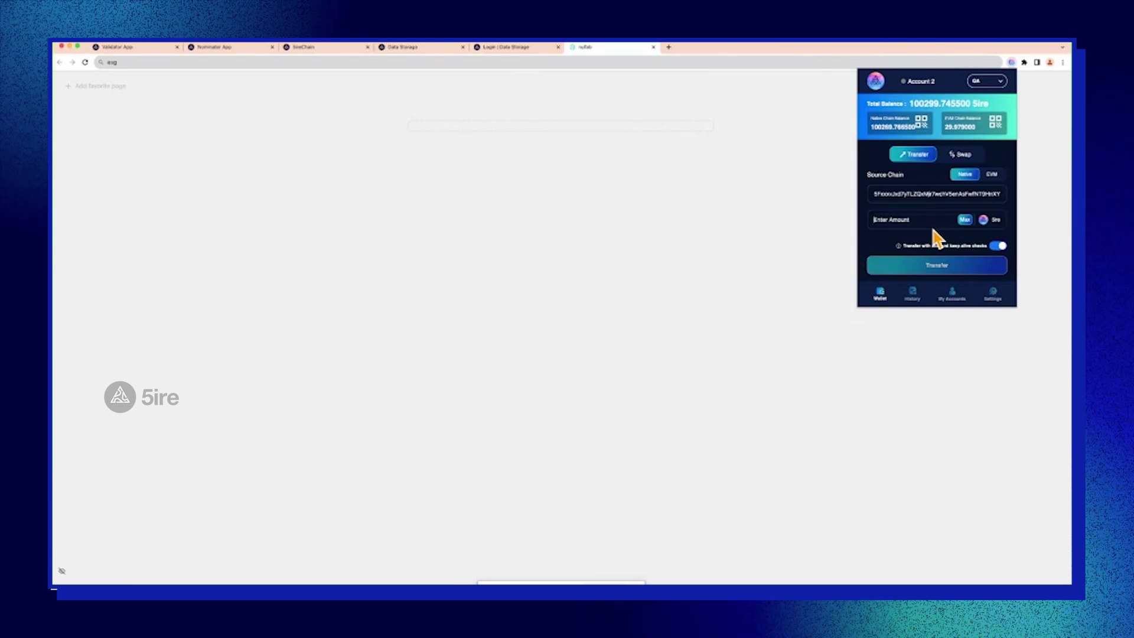
pyautogui.write('10')
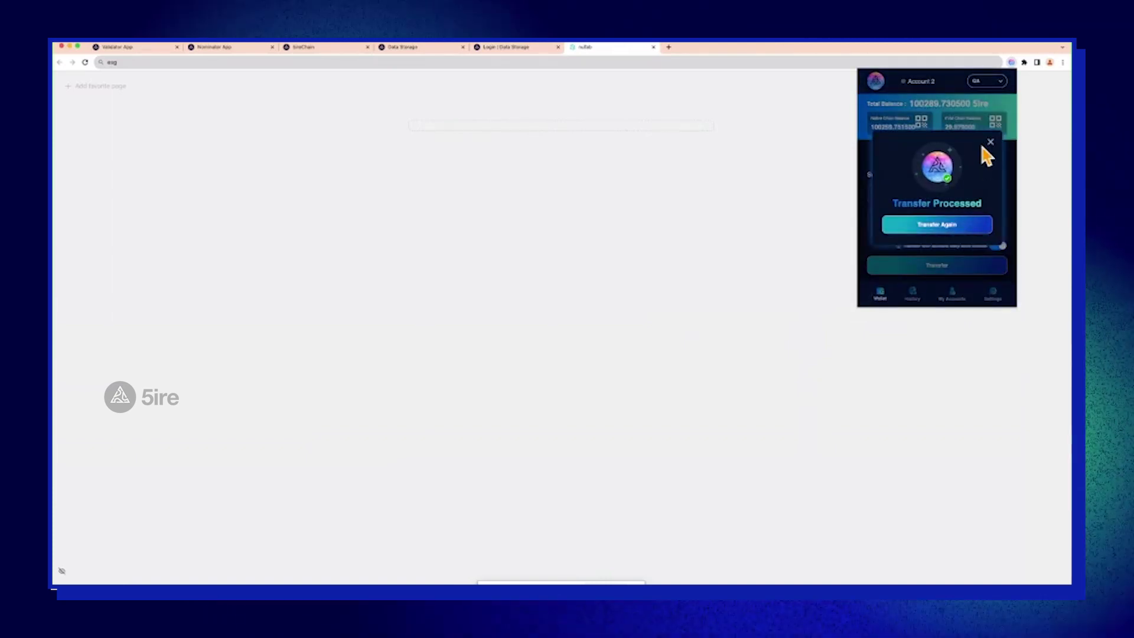
# - Close the Transfer Processed message and return to Account 2's wallet with 100259.751500 native balance
pyautogui.click(991, 143)
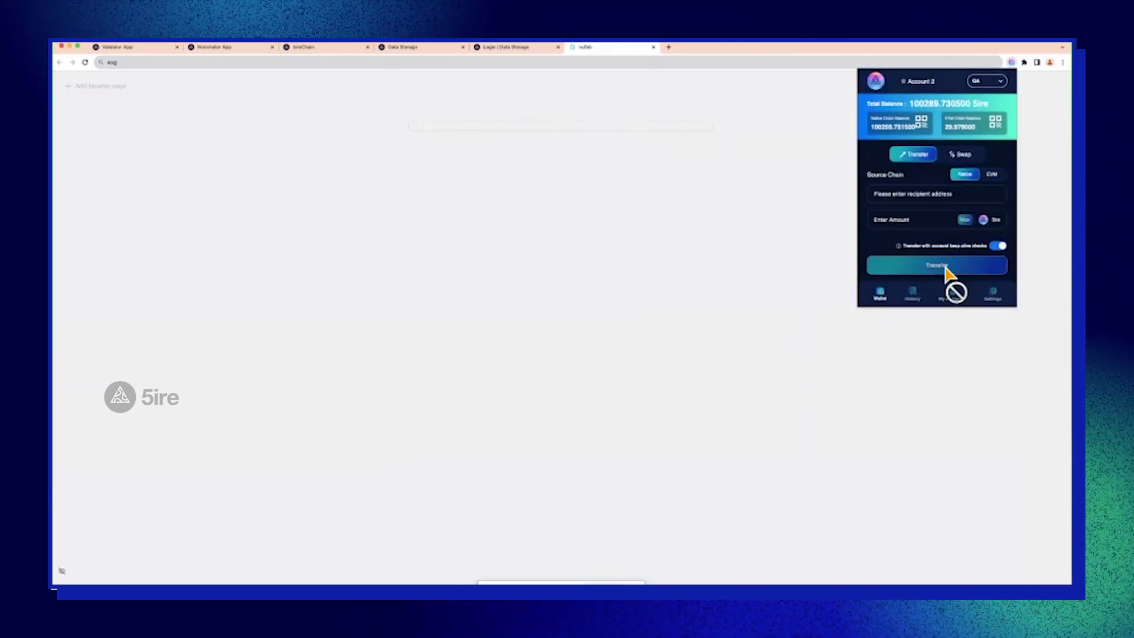
pyautogui.click(952, 295)
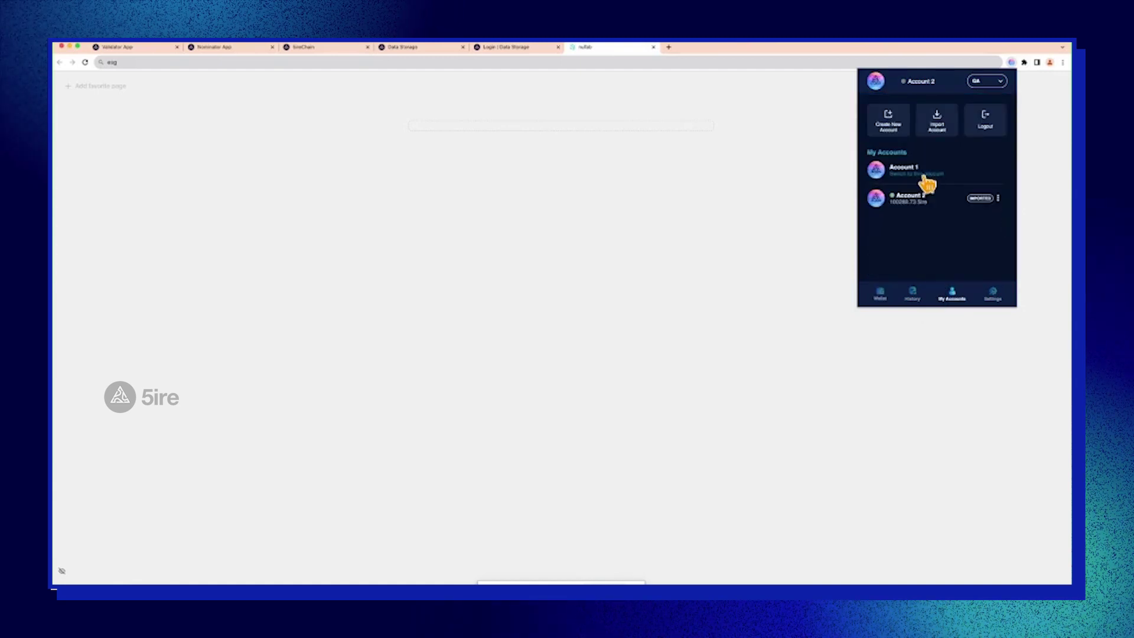
pyautogui.click(882, 299)
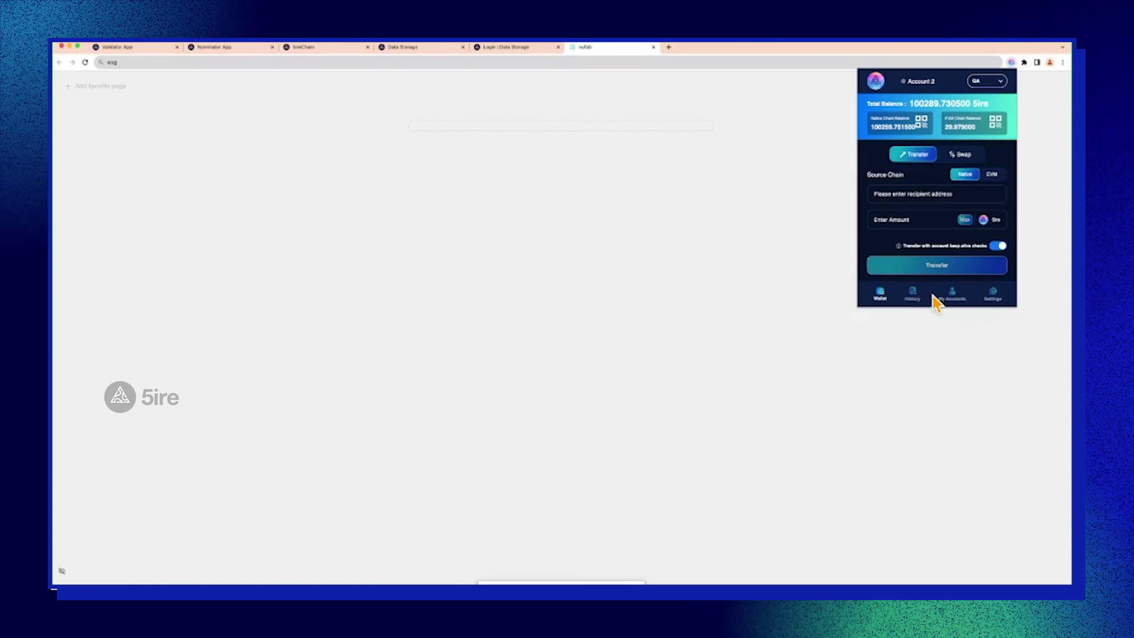
# - Make Account 1 the active account and return to its wallet view
pyautogui.click(913, 298)
pyautogui.click(948, 298)
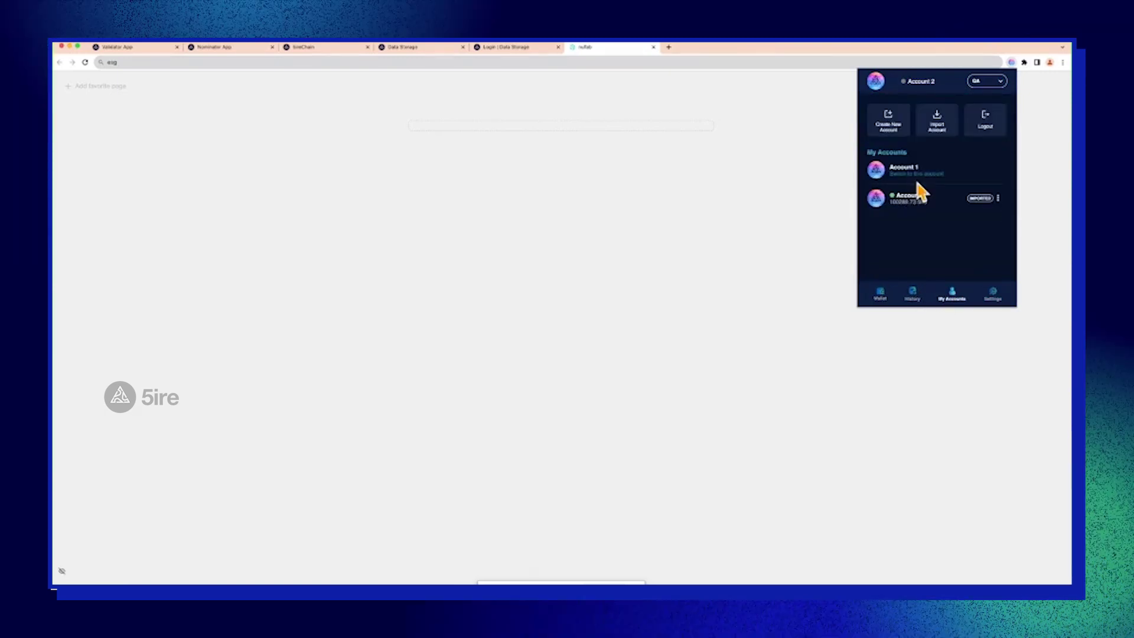
pyautogui.click(917, 174)
pyautogui.click(881, 295)
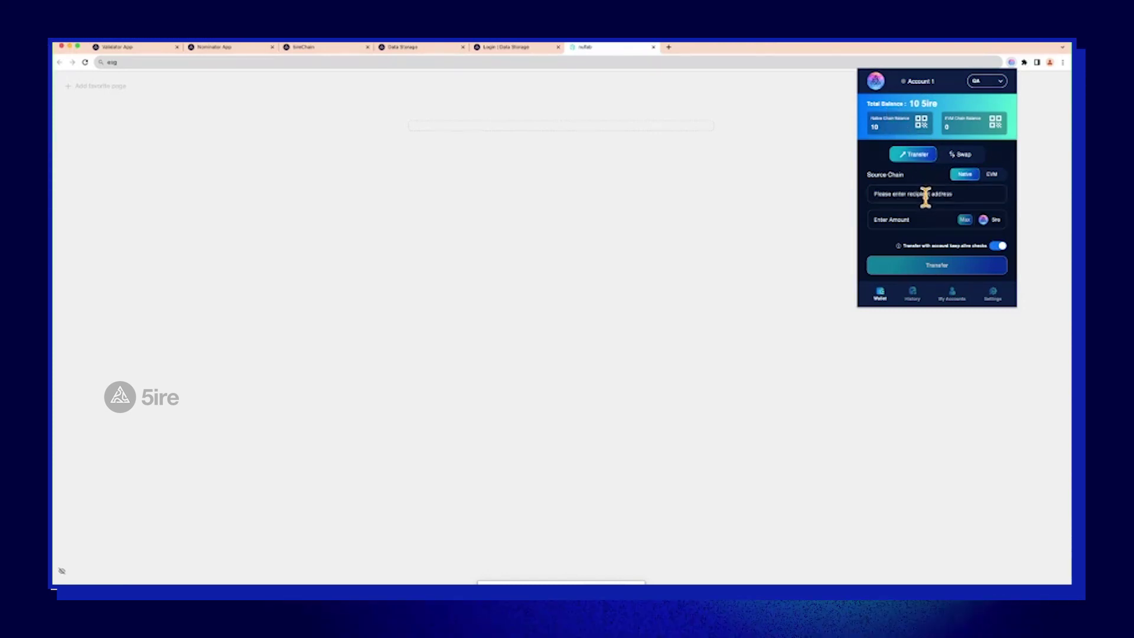
# - Swap 5 5ire from Native to EVM and close the swap processed message
pyautogui.click(960, 156)
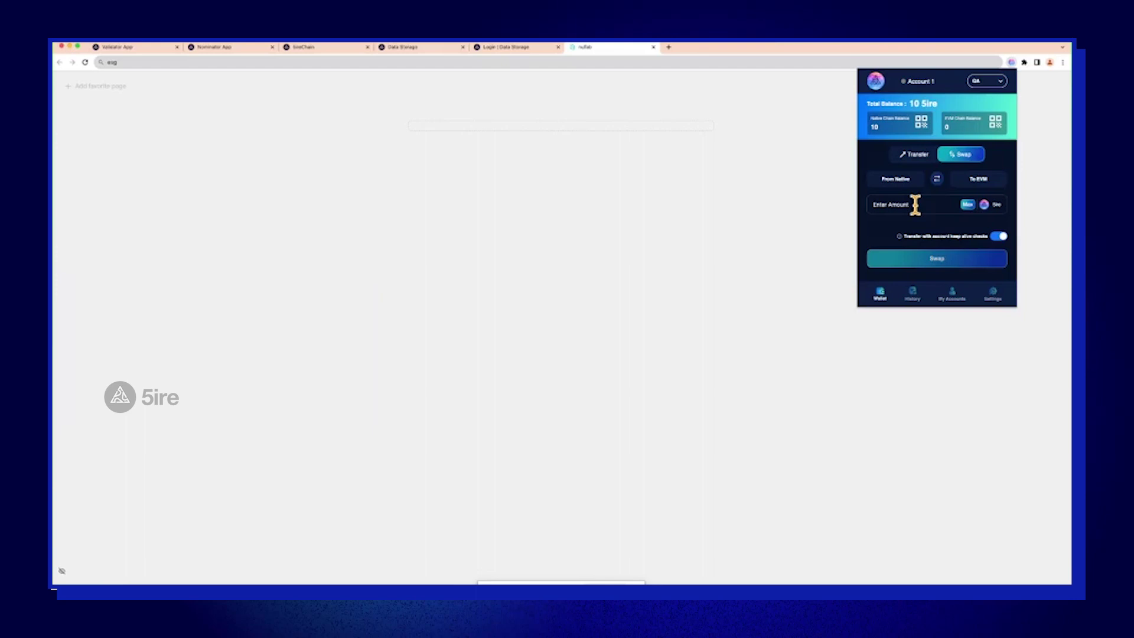
pyautogui.click(949, 255)
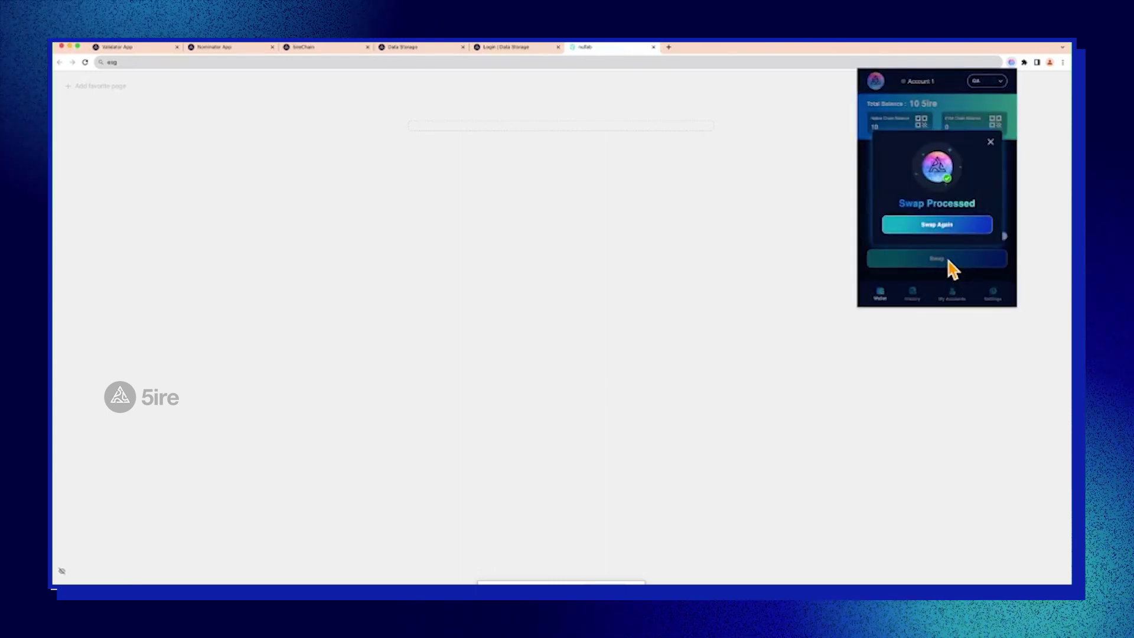
pyautogui.click(991, 143)
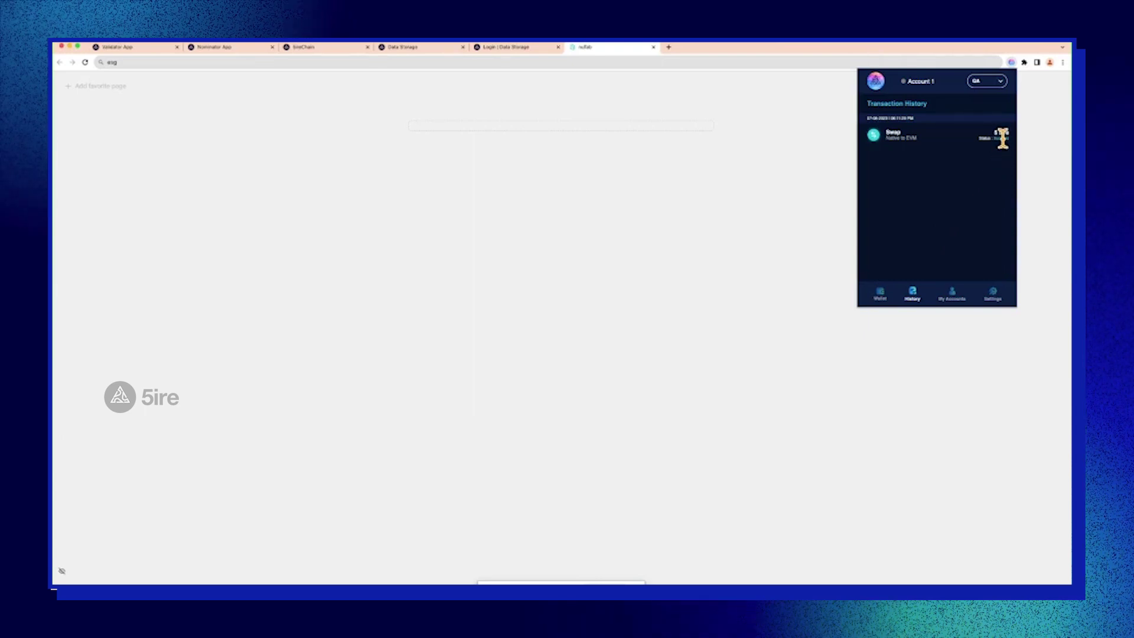
# - Open the Swap entry in History and copy its transaction ID
pyautogui.click(901, 142)
pyautogui.click(995, 232)
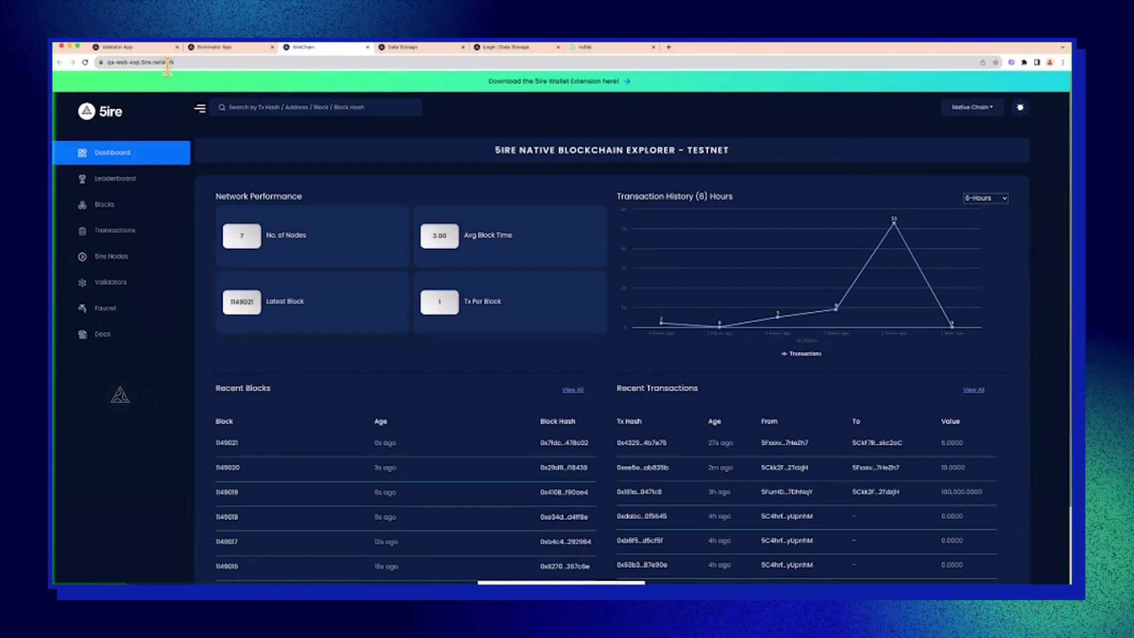
# - Search the explorer for the copied swap ID to show its 5 5ire evm.deposit details
pyautogui.click(281, 108)
pyautogui.hotkey('ctrl', 'v')
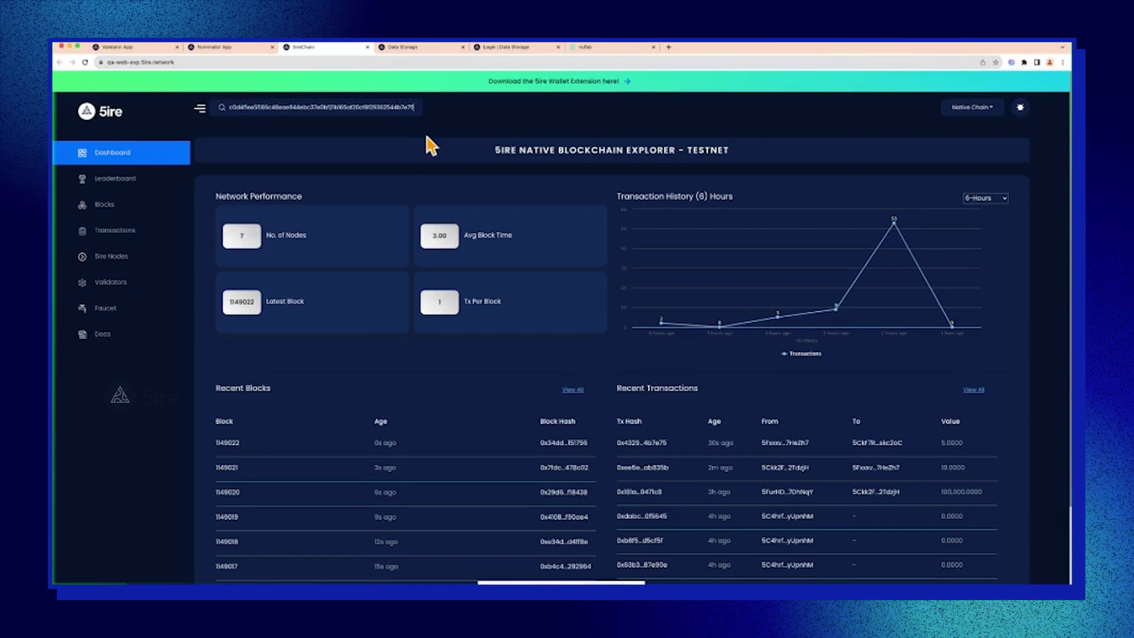
pyautogui.press('Return')
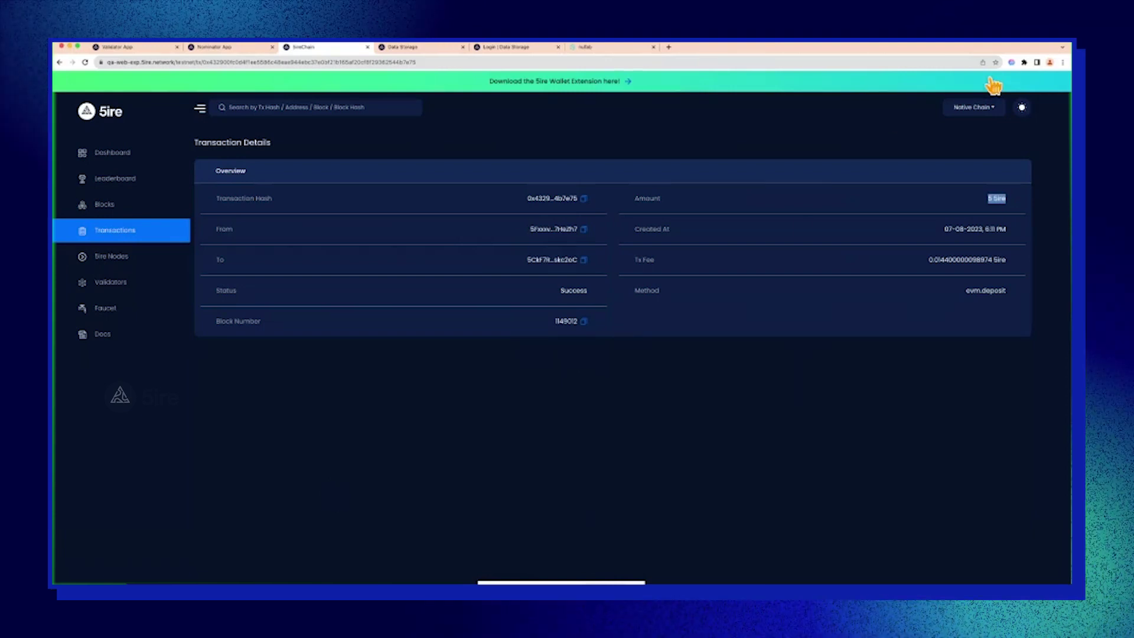
# - Switch the wallet to Account 2 and view its transaction history
pyautogui.click(1011, 64)
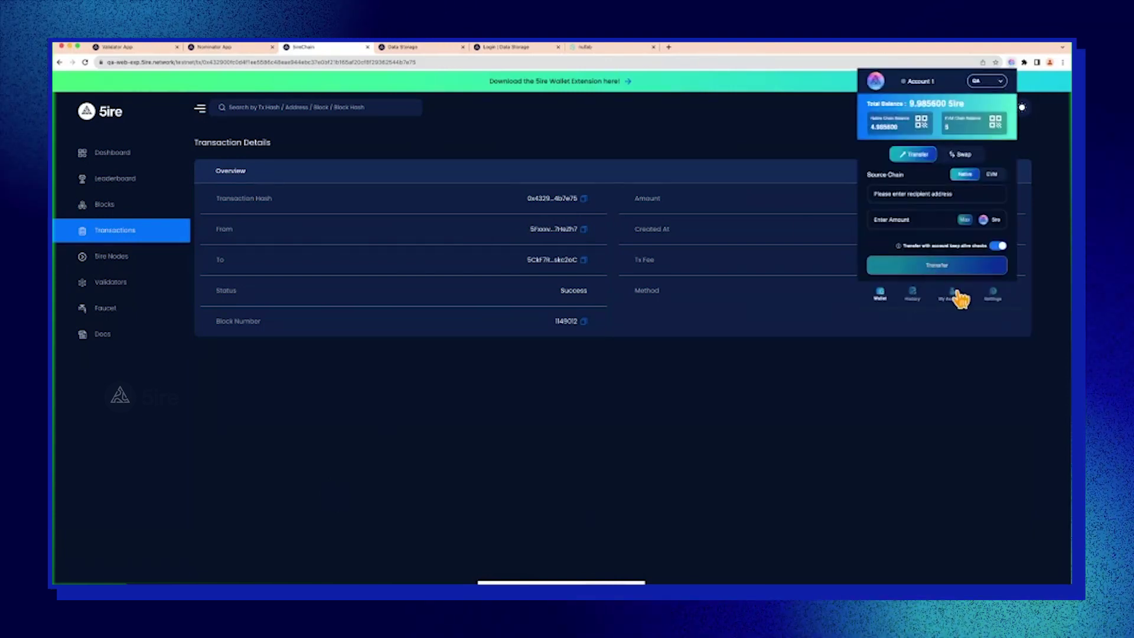
pyautogui.click(950, 293)
pyautogui.click(934, 208)
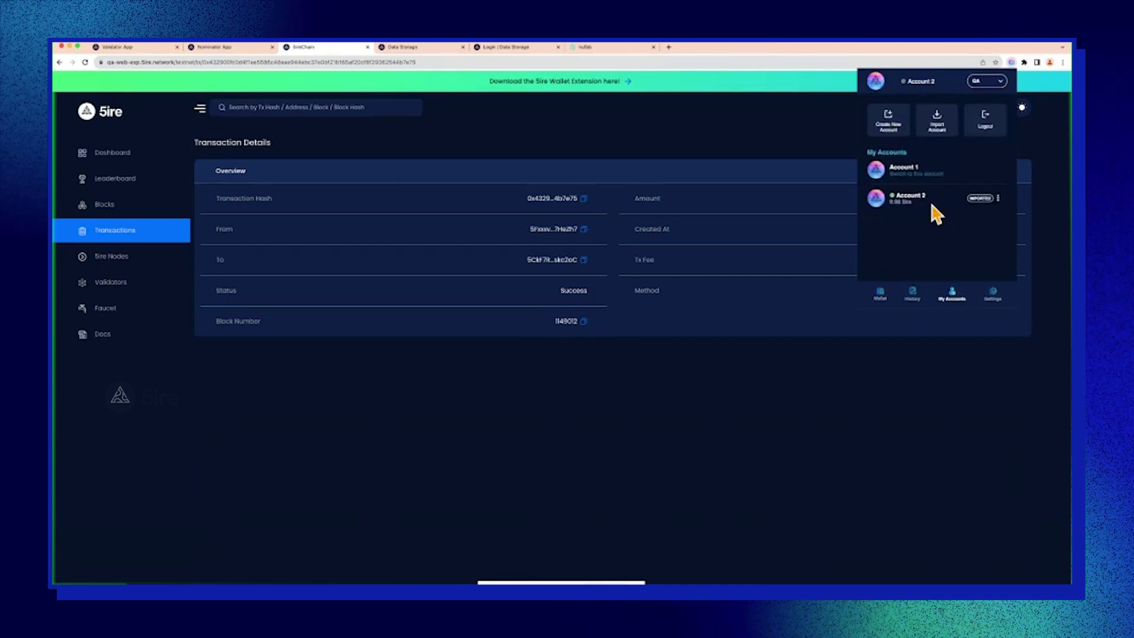
pyautogui.click(913, 294)
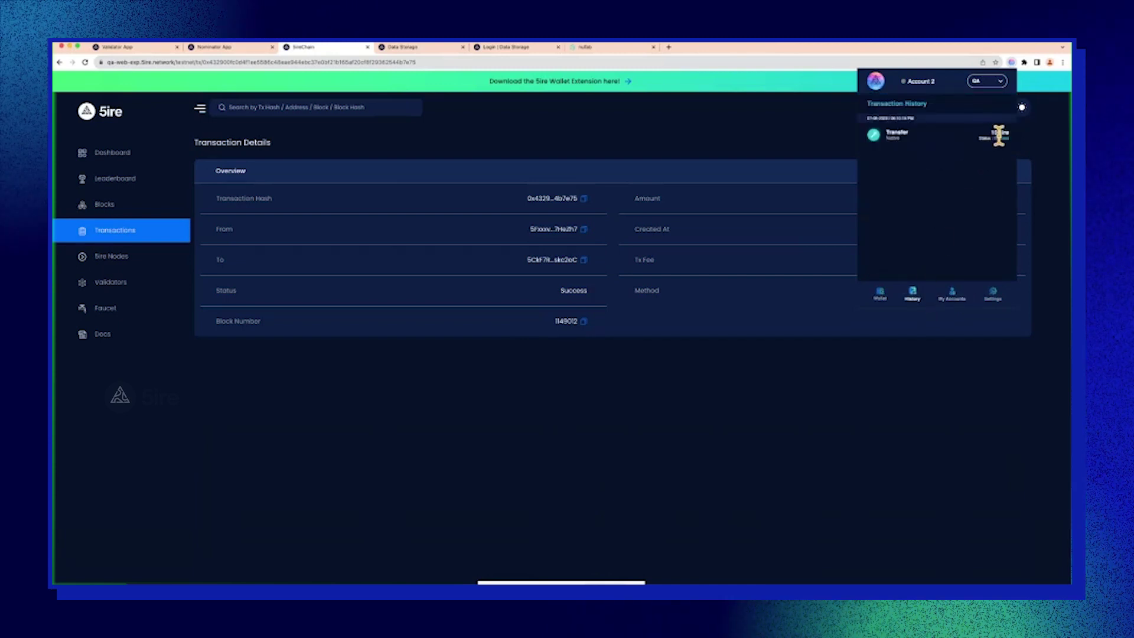
# - Copy the 10 5ire Transfer's transaction ID and look it up in the explorer
pyautogui.click(904, 132)
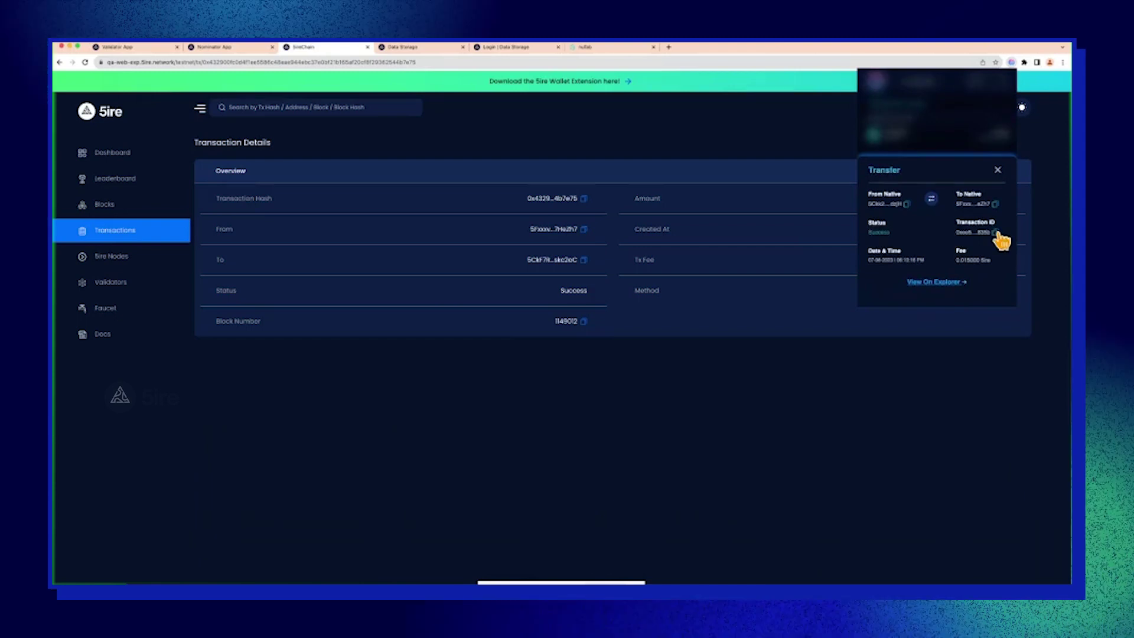
pyautogui.click(747, 406)
pyautogui.click(353, 107)
pyautogui.press('super+v')
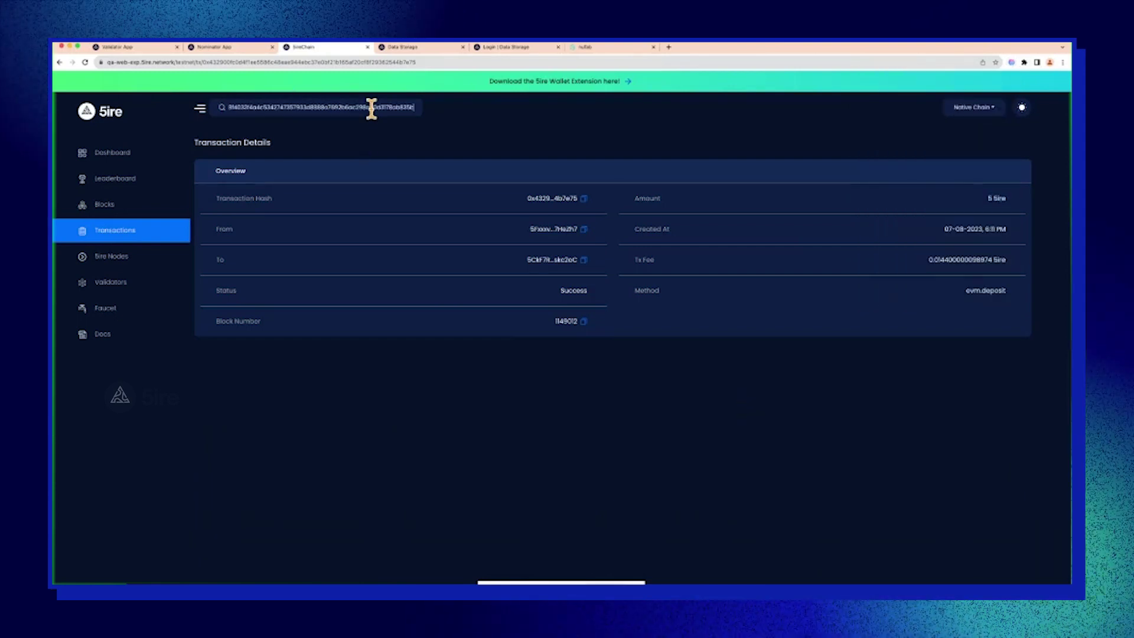
pyautogui.press('Return')
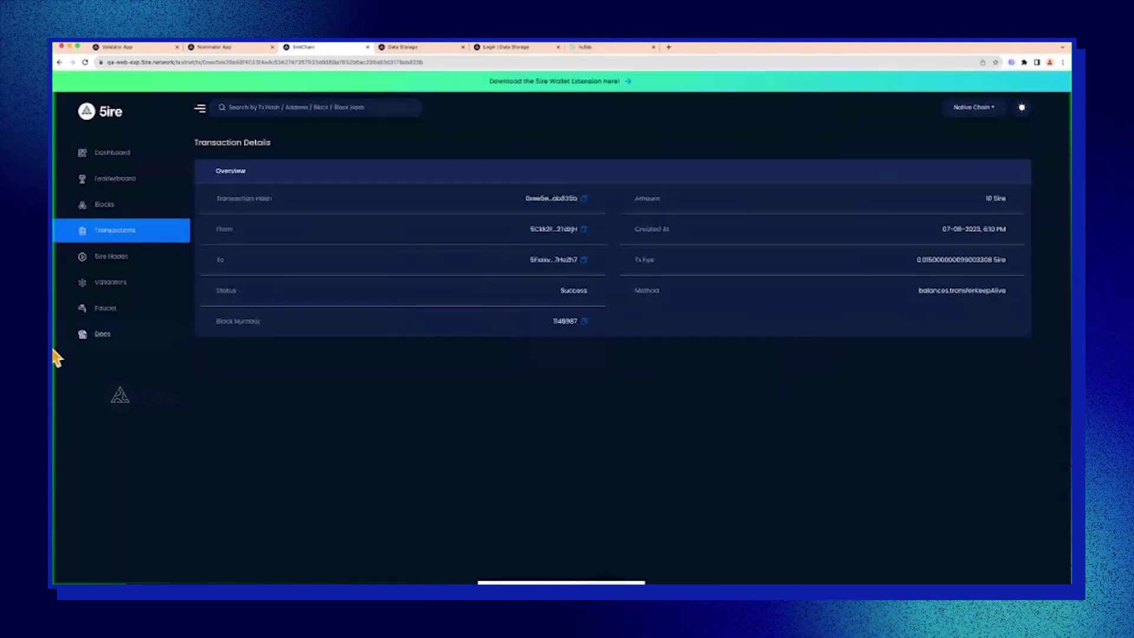
# - Review the transfer's explorer details, then reopen the wallet showing Account 2's 100289.730500 5ire
pyautogui.moveTo(54, 343)
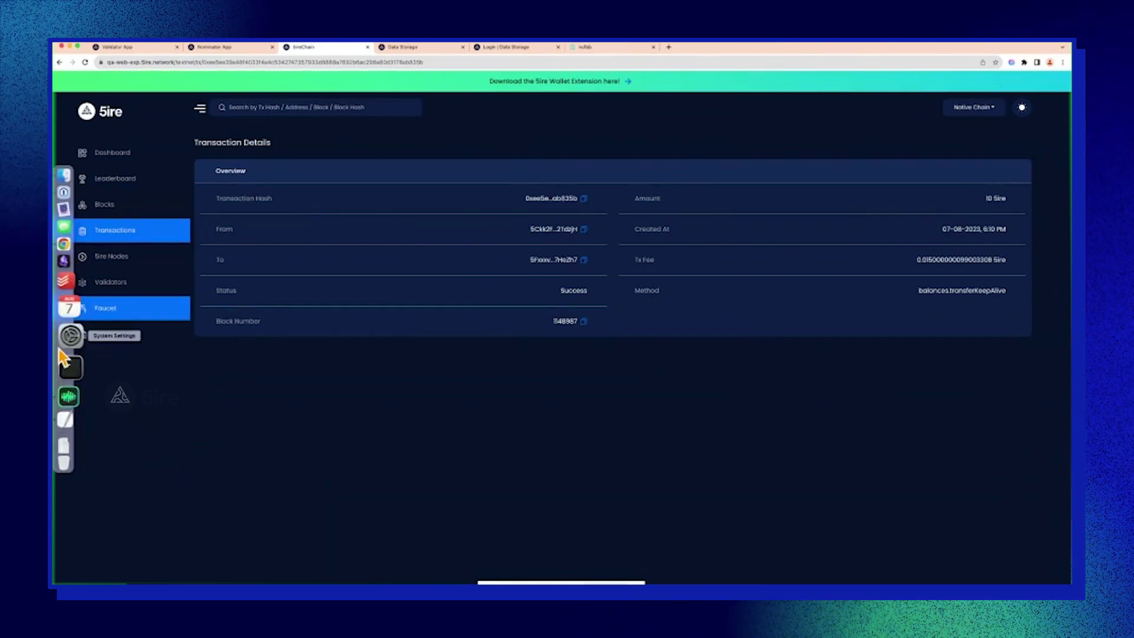
pyautogui.click(70, 391)
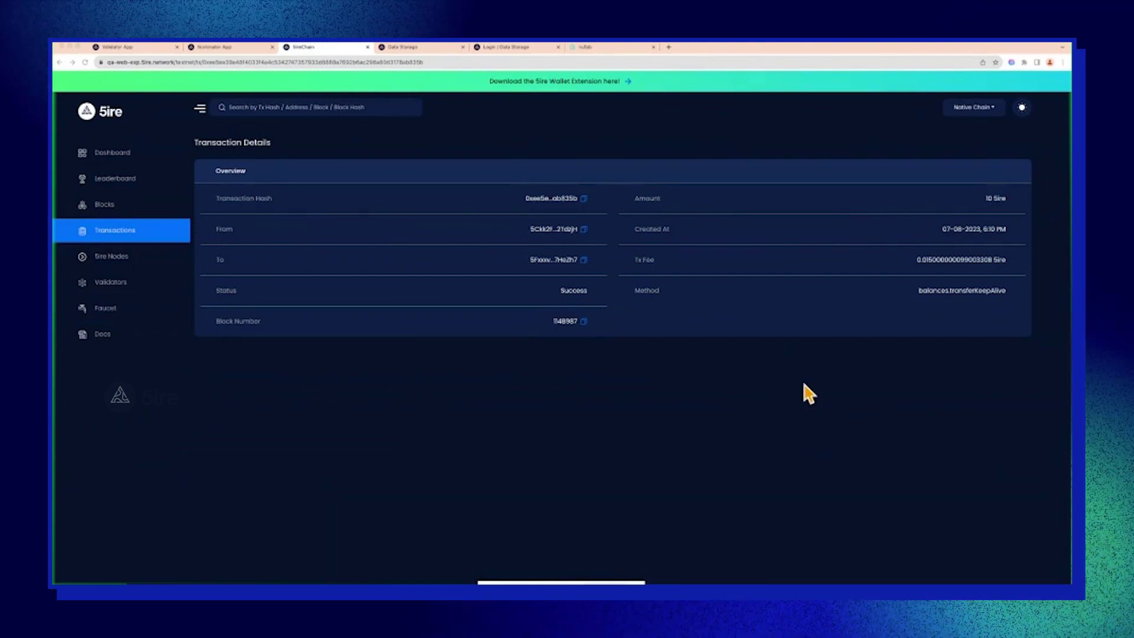
pyautogui.click(1013, 63)
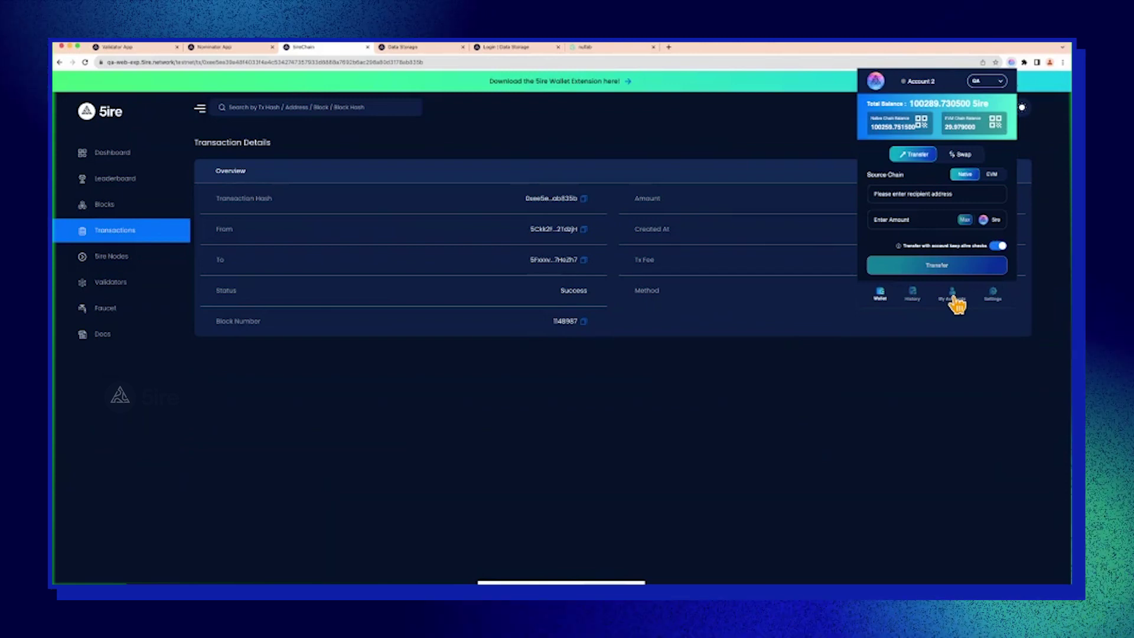
# - Switch the active account to Account 1, then Account 2, then back to Account 1
pyautogui.click(952, 295)
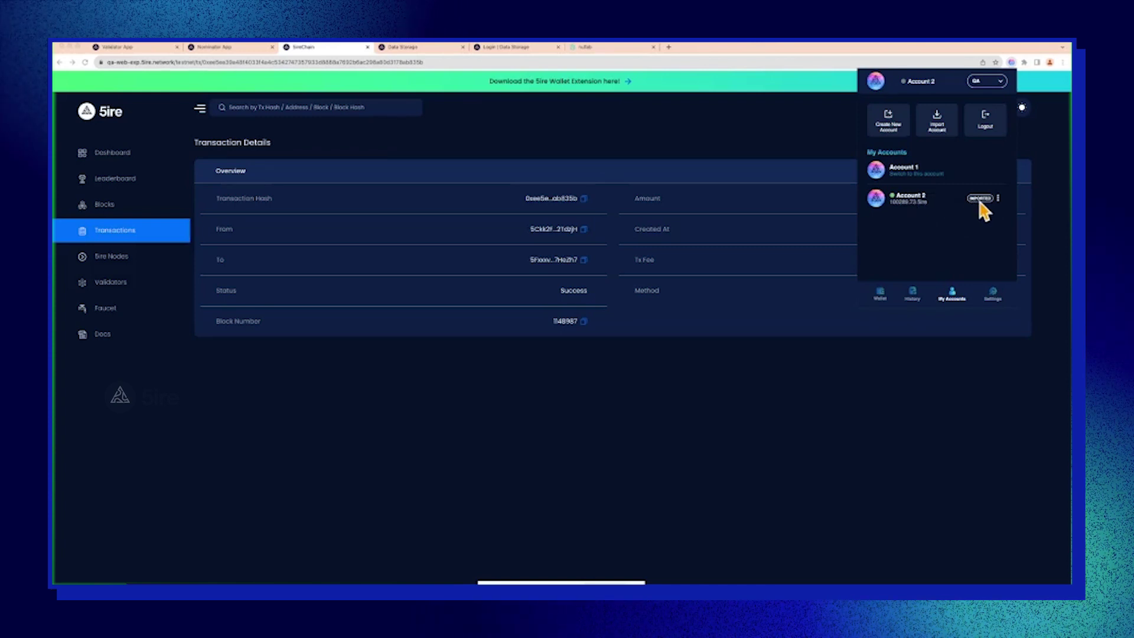
pyautogui.click(927, 178)
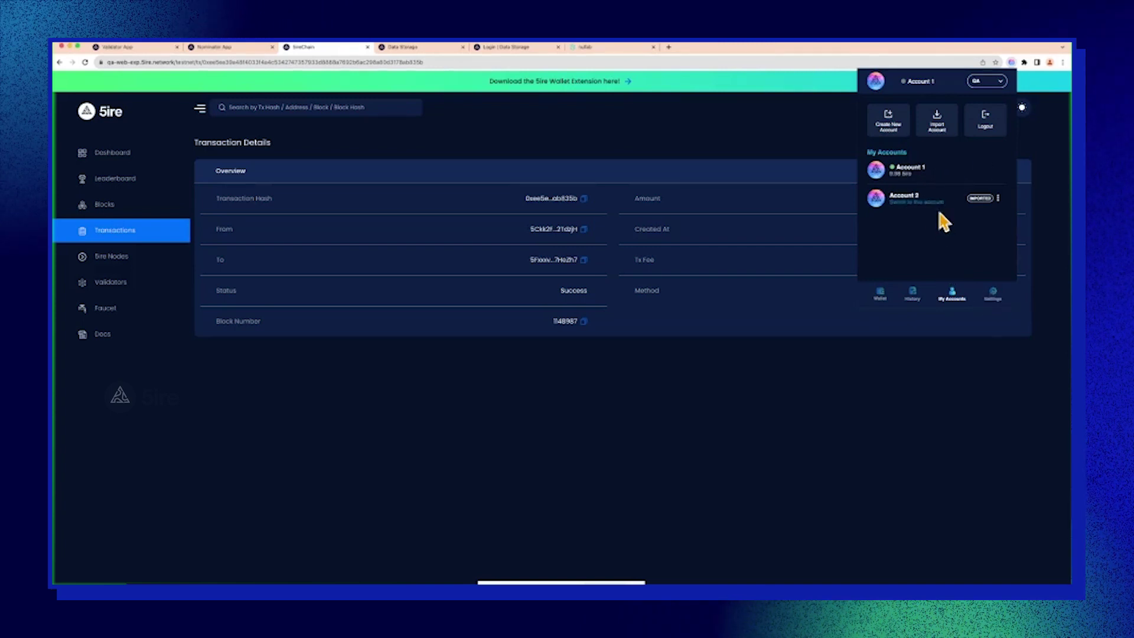
pyautogui.click(917, 203)
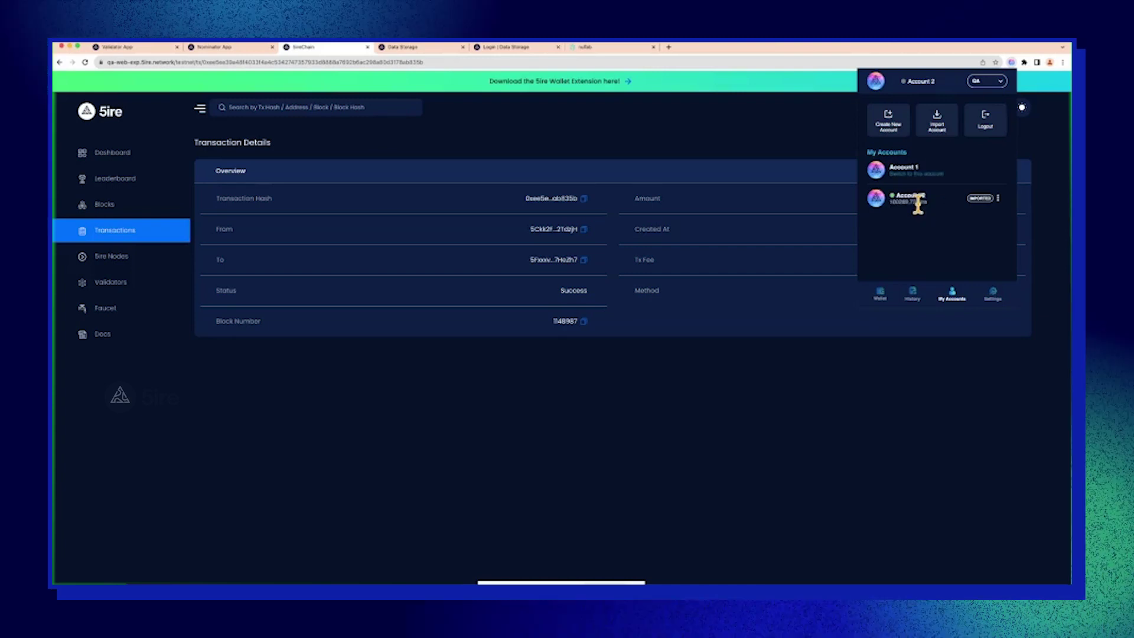
pyautogui.click(932, 177)
# - Reveal the secret keys from Manage Wallet by confirming the wallet password
pyautogui.click(994, 293)
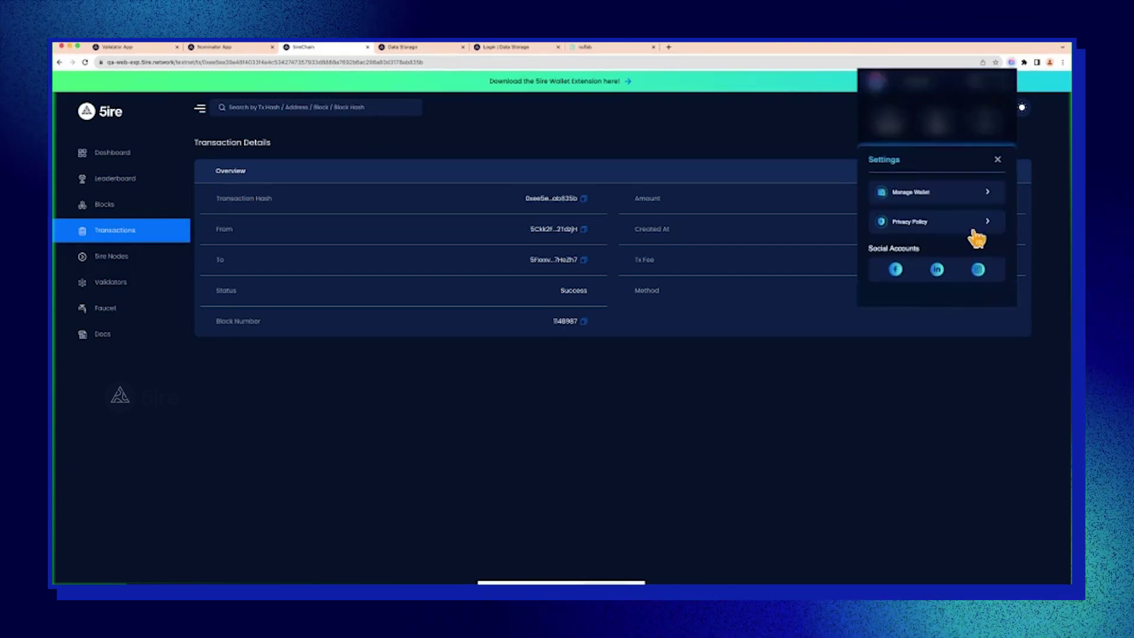
pyautogui.click(946, 200)
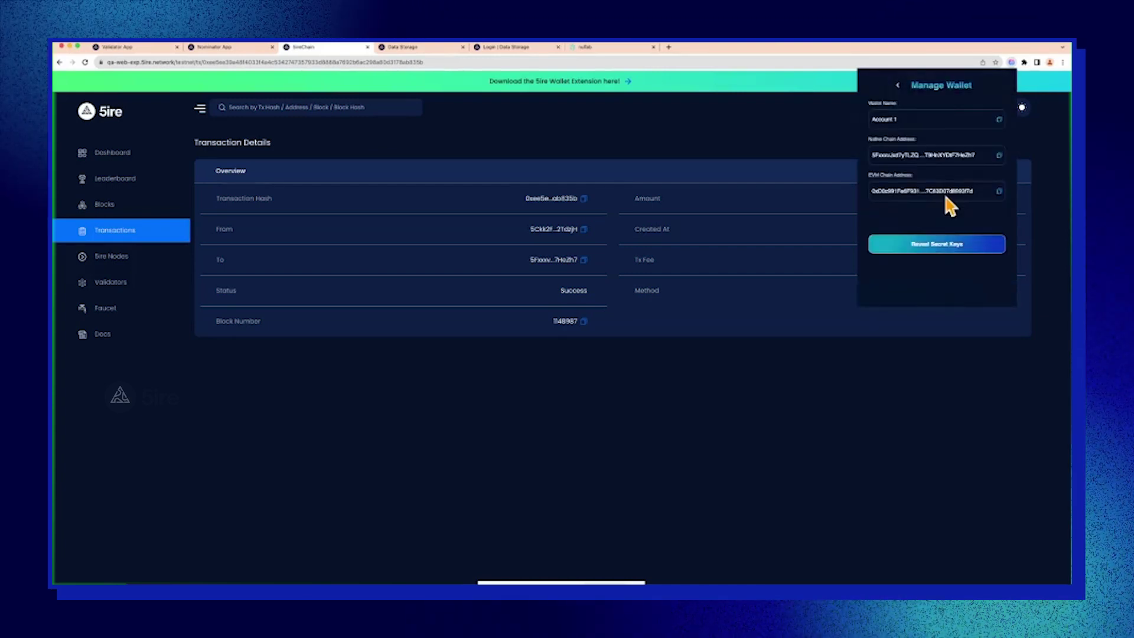
pyautogui.click(943, 251)
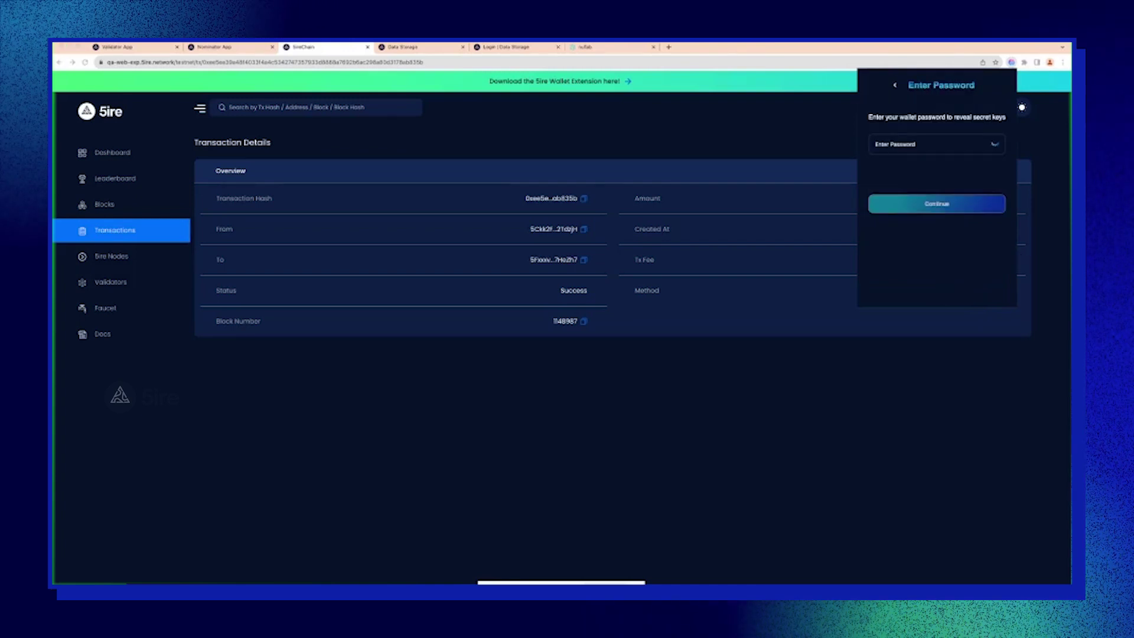
pyautogui.click(938, 145)
pyautogui.hotkey('ctrl', 'v')
pyautogui.click(932, 208)
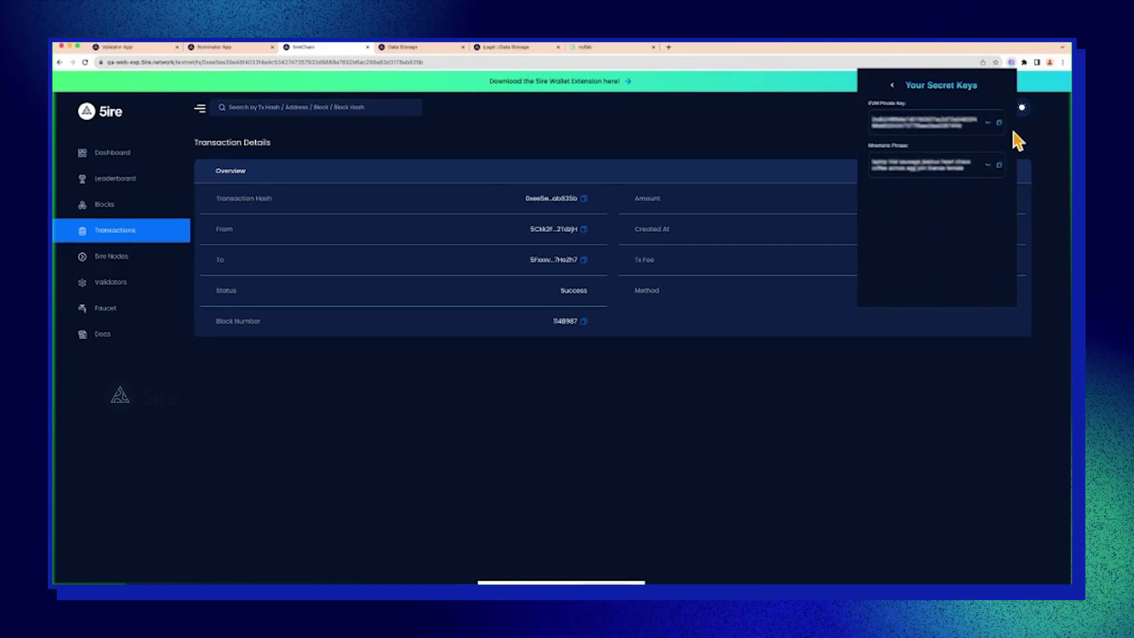
# - Unhide Account 1's mnemonic phrase, then go back to the Enter Password prompt
pyautogui.click(987, 167)
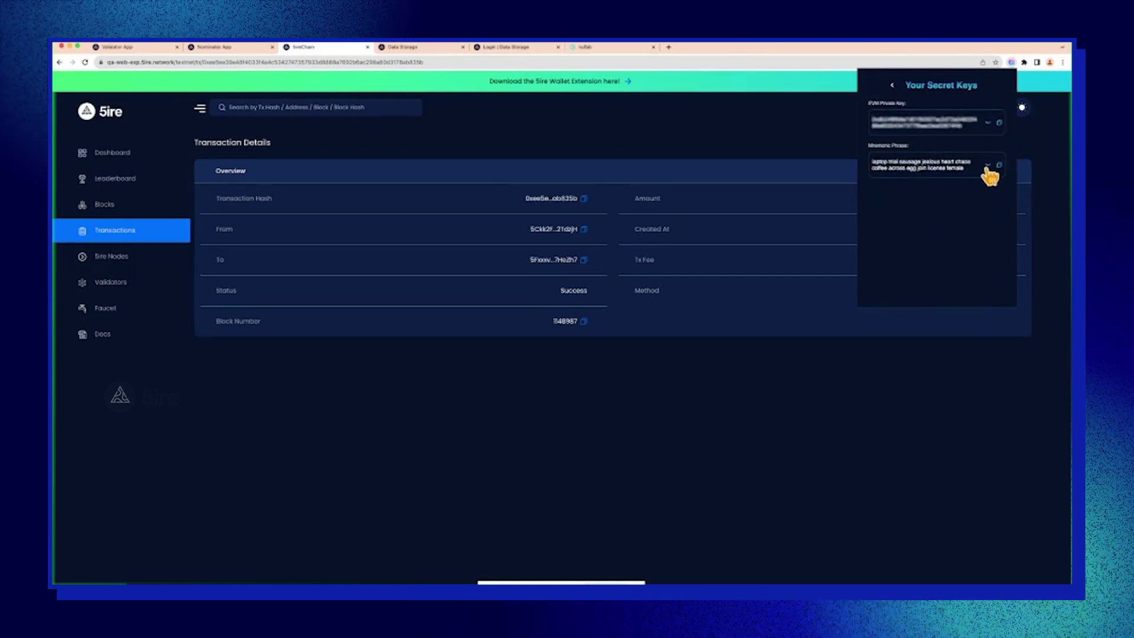
pyautogui.moveTo(965, 168); pyautogui.dragTo(880, 169)
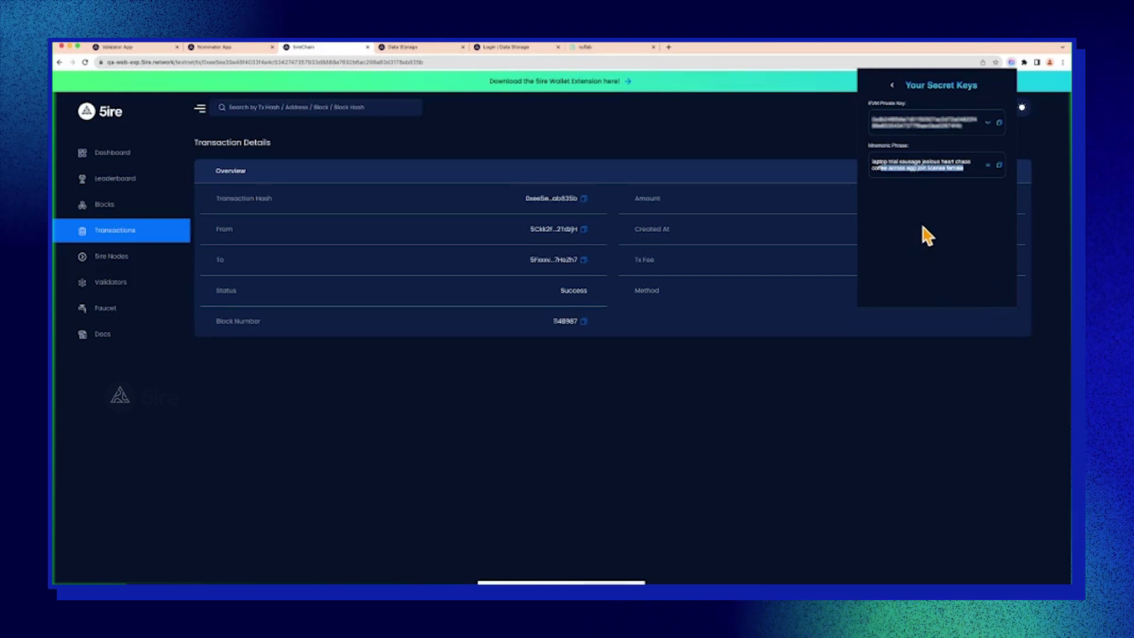
pyautogui.click(893, 85)
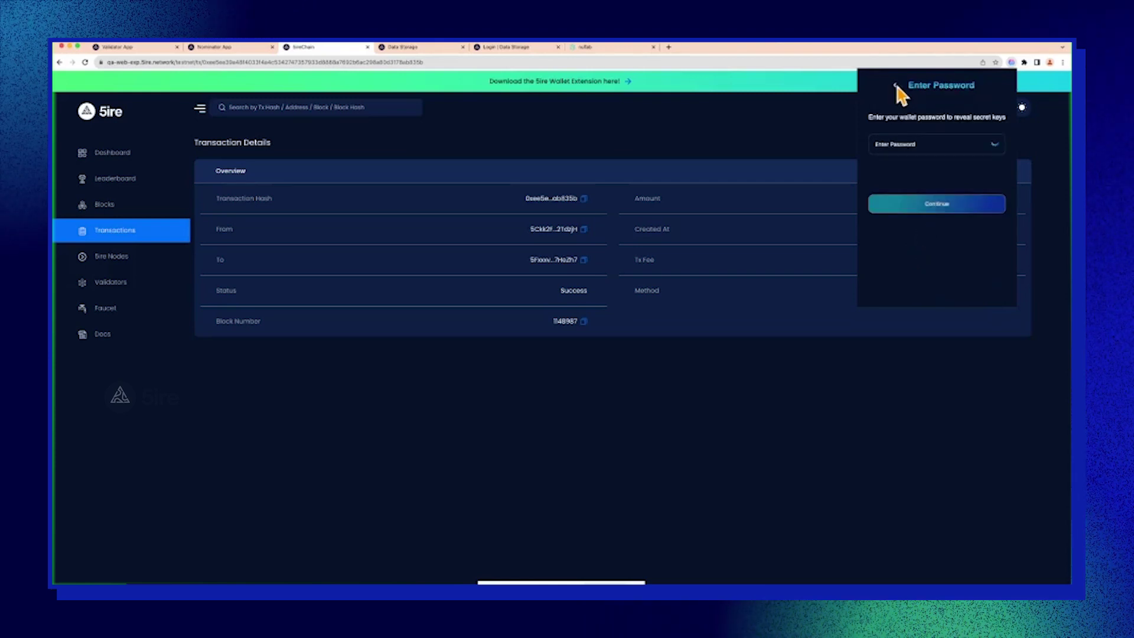